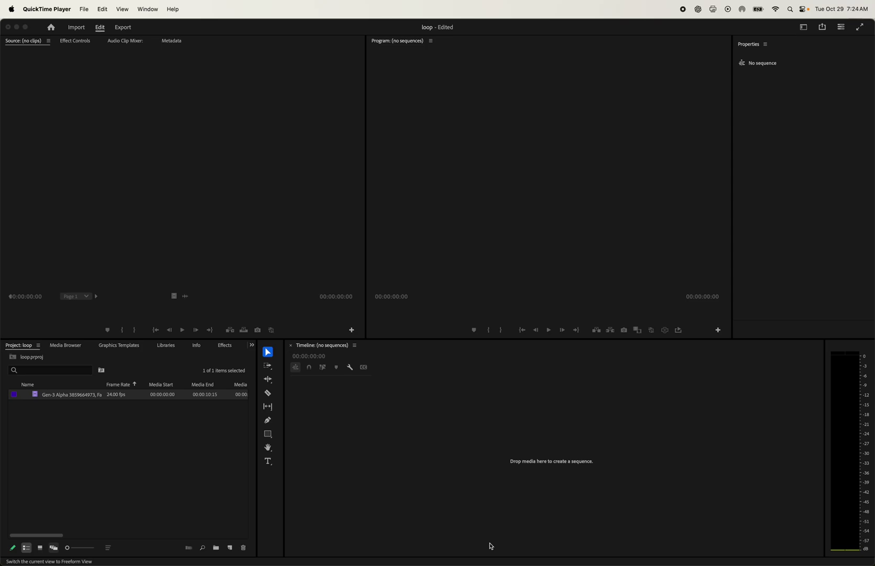
# Load the neon waves clip in the Source monitor, scrub through its motion, and pause at 00:00:02:16
pyautogui.doubleClick(31, 396)
pyautogui.click(33, 310)
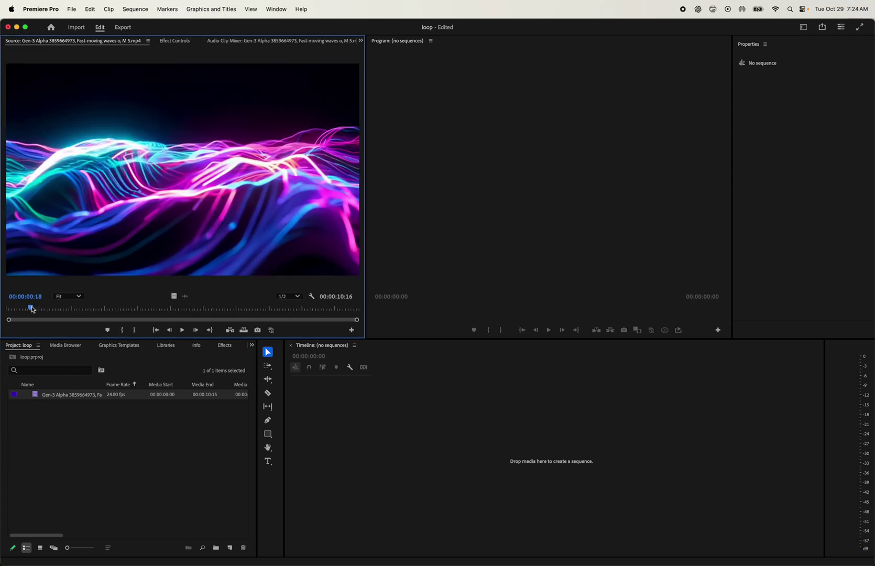
pyautogui.moveTo(32, 310); pyautogui.dragTo(301, 313)
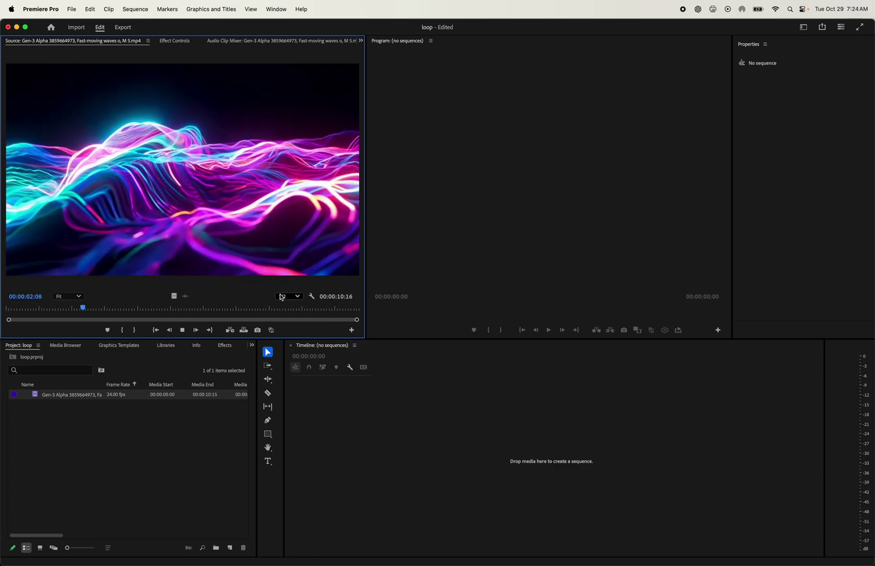
pyautogui.press('space')
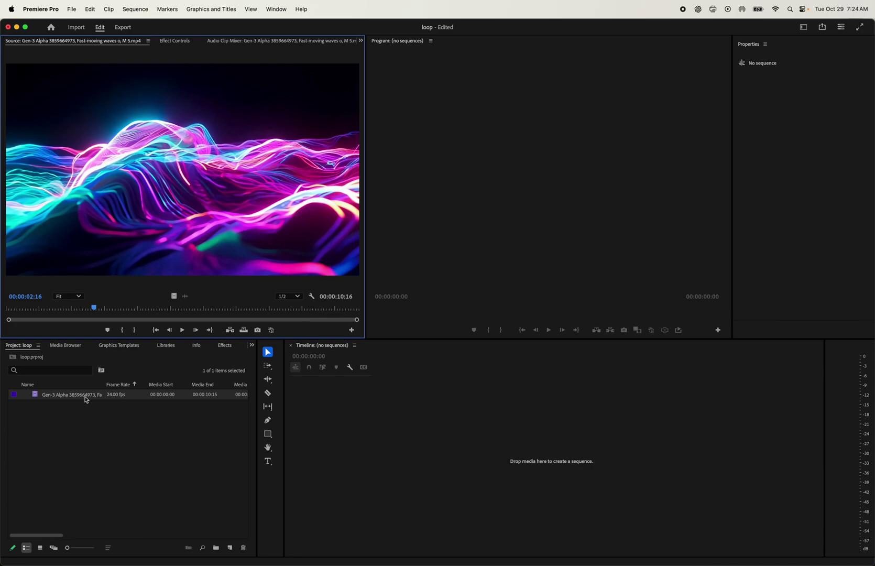
# Create a sequence from the neon waves clip on V1 and Alt-drag a duplicate copy onto V2
pyautogui.moveTo(78, 397); pyautogui.dragTo(325, 451)
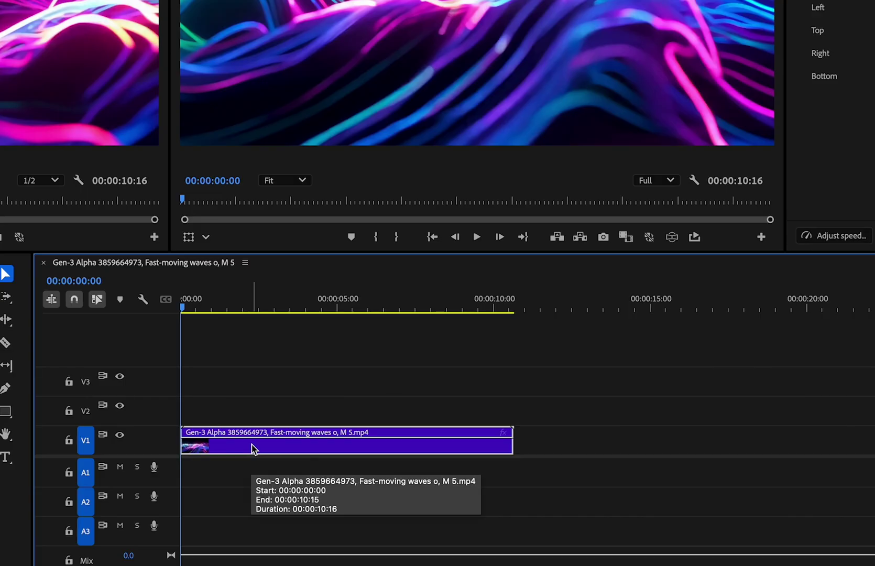
pyautogui.moveTo(252, 448); pyautogui.dragTo(254, 406)
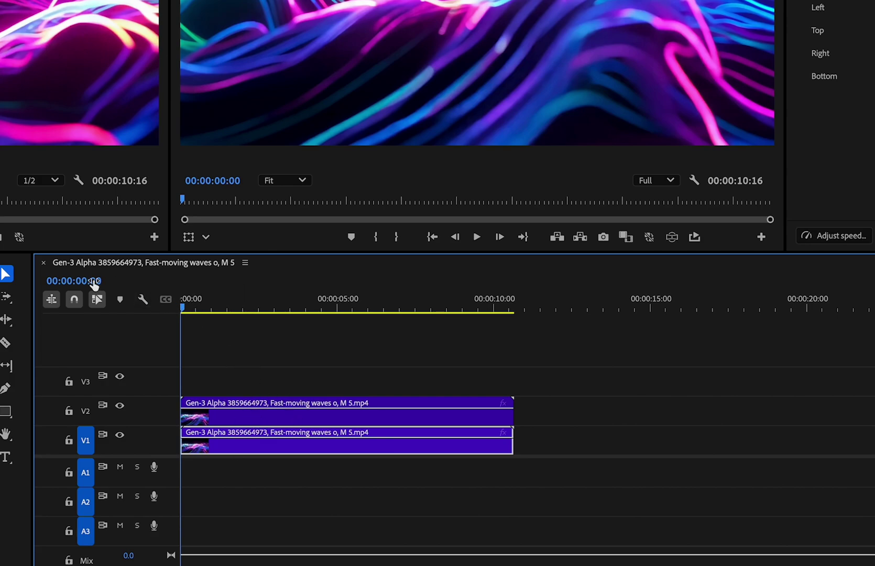
# Set the playhead to 00:00:01:06 and cut both the V1 and V2 clips there
pyautogui.moveTo(198, 310); pyautogui.dragTo(214, 310)
pyautogui.click(103, 281)
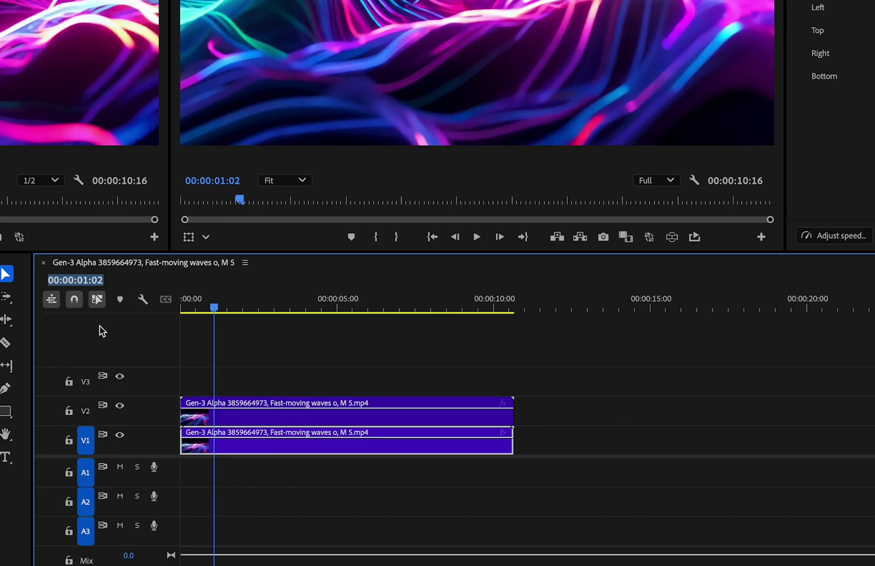
pyautogui.write('30')
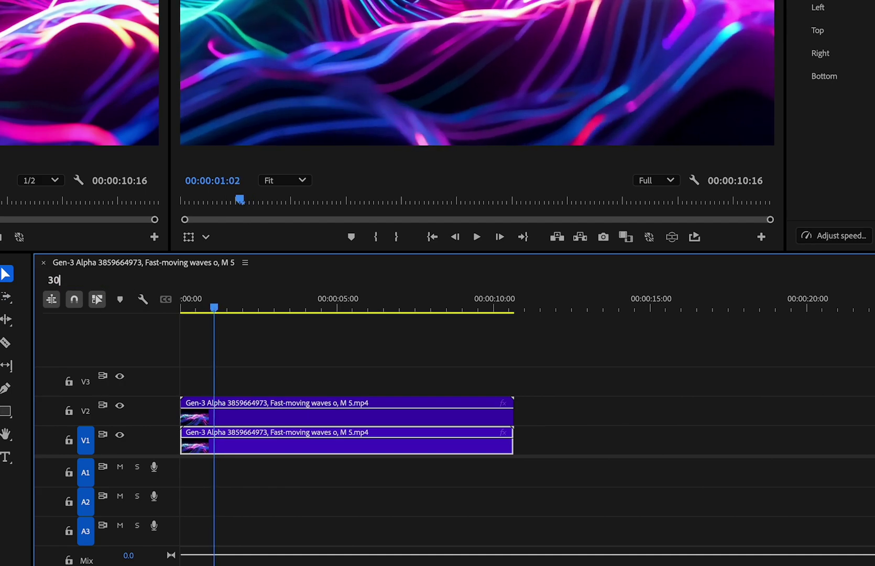
pyautogui.press('Return')
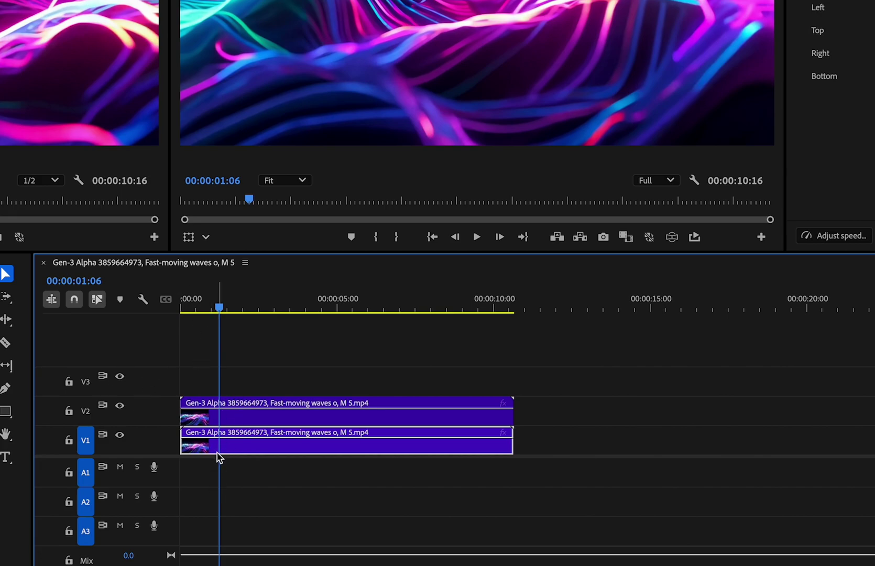
pyautogui.hotkey('ctrl', 'shift', 'k')
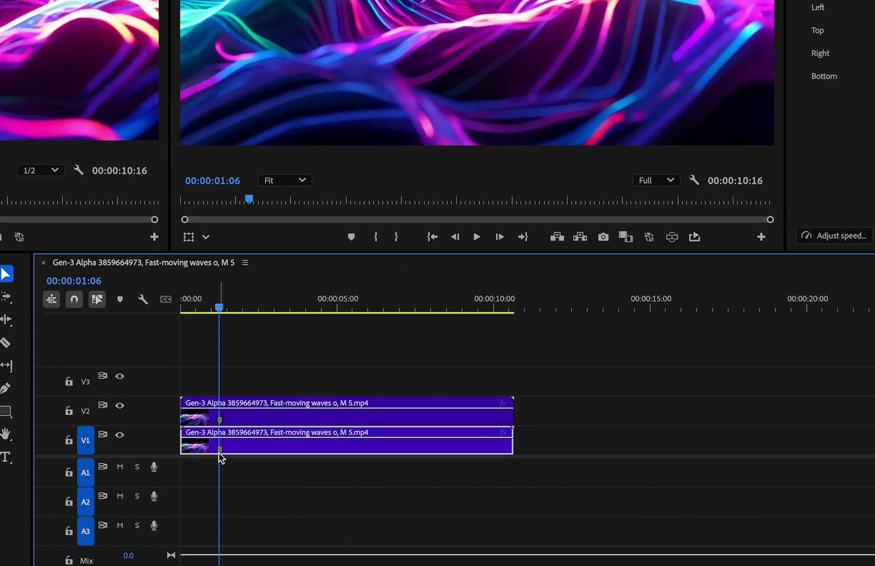
pyautogui.click(267, 376)
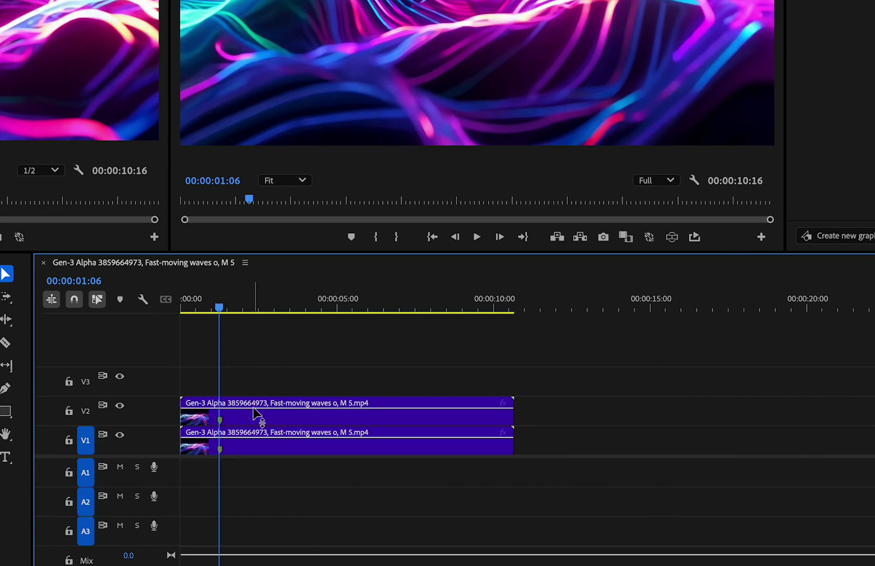
# Shift the V2 copy to start at 00:00:00:19 and apply a default Cross Dissolve to its start
pyautogui.moveTo(290, 424); pyautogui.dragTo(314, 422)
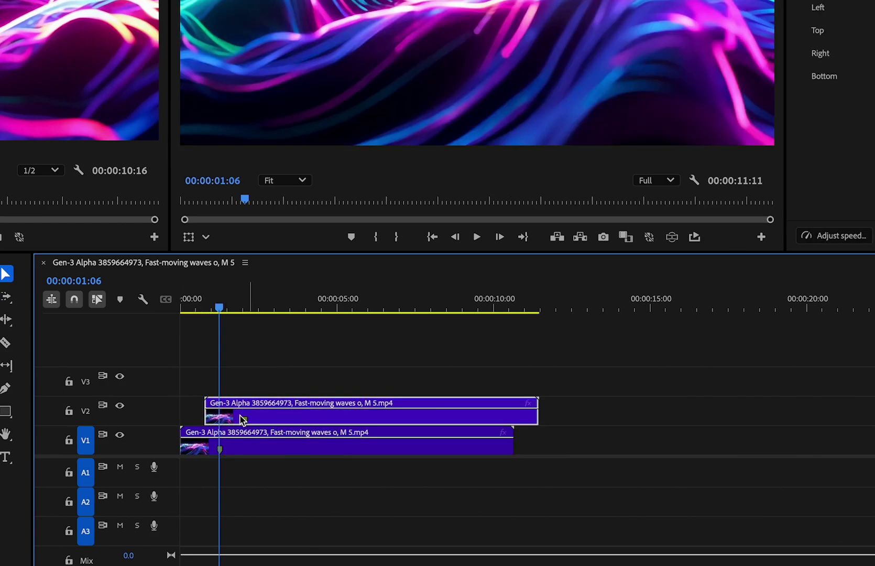
pyautogui.rightClick(210, 413)
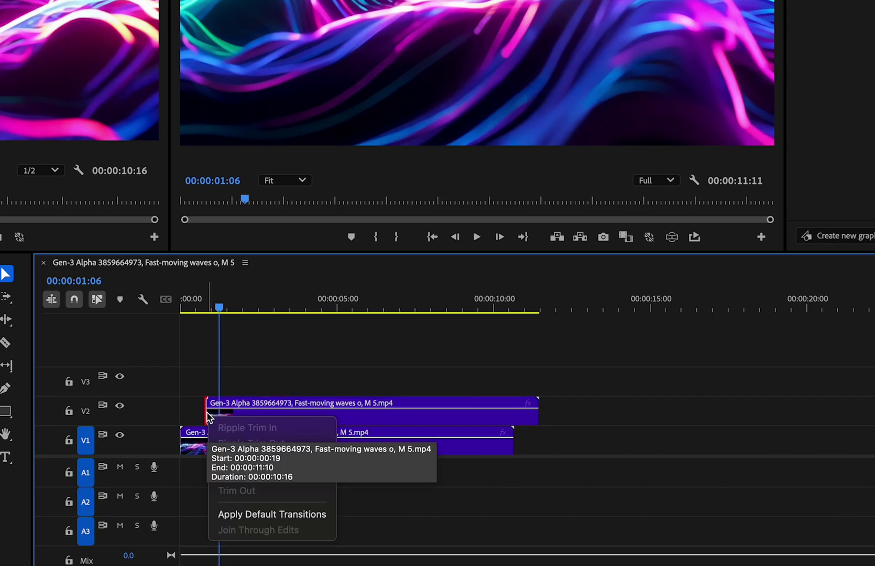
pyautogui.click(226, 516)
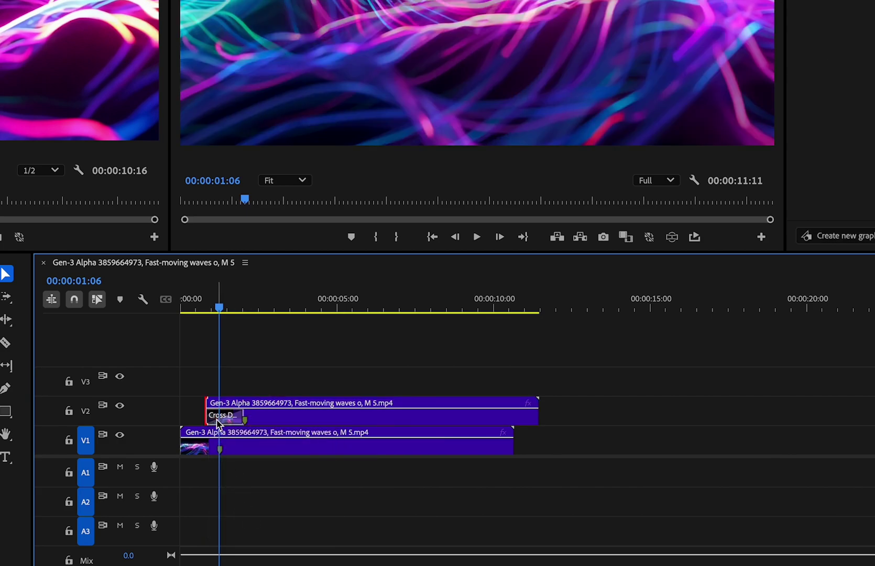
pyautogui.click(218, 424)
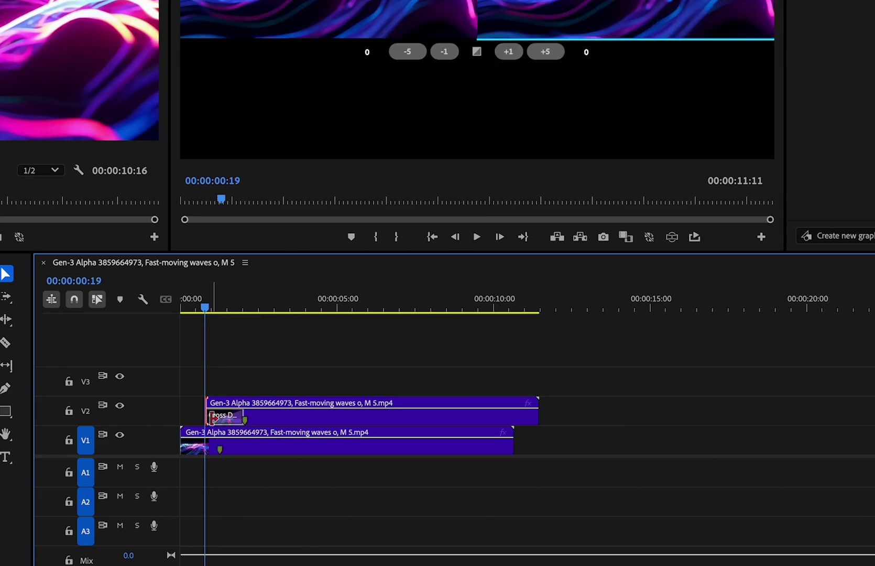
# Set the V2 Cross Dissolve duration to 30 frames (00:00:01:06)
pyautogui.doubleClick(228, 419)
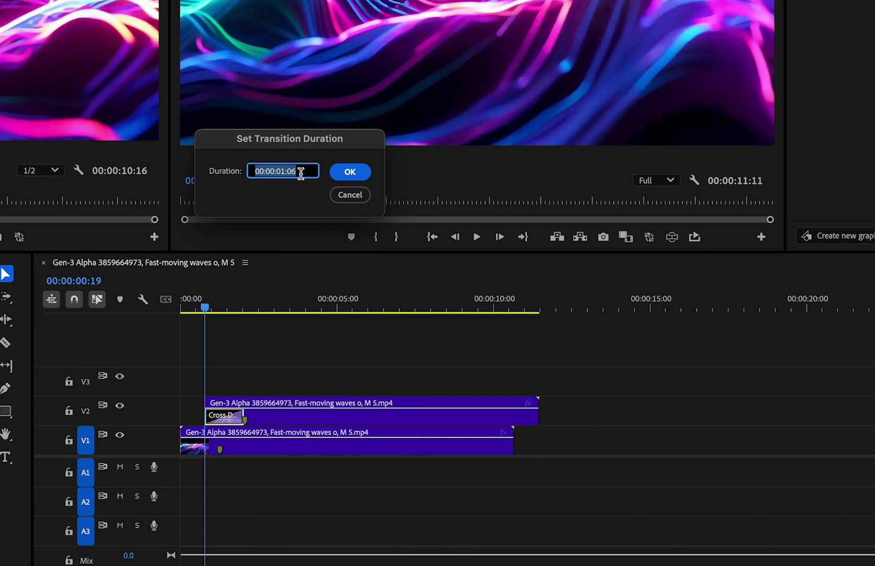
pyautogui.write('30')
pyautogui.press('Return')
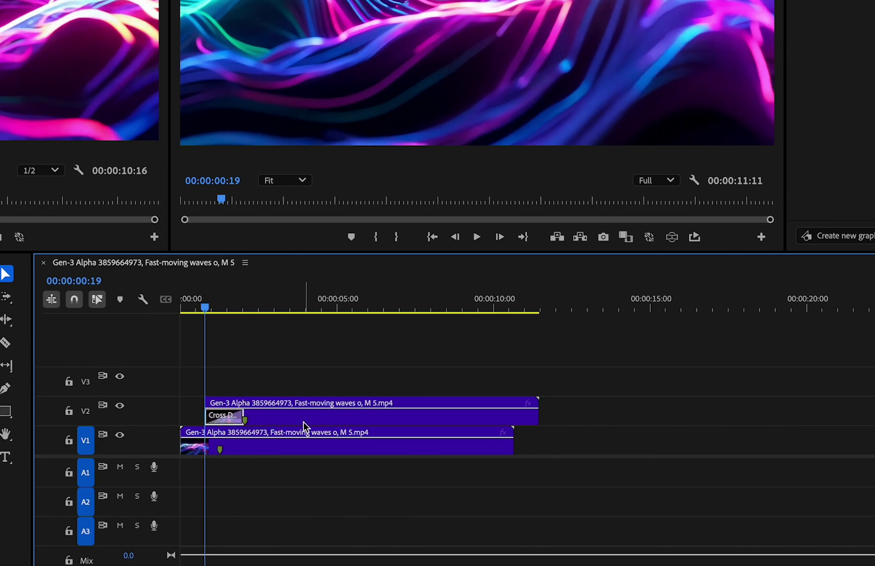
# Move the V2 copy to about 00:00:09:10 so its dissolve overlaps V1's end, playhead just past one second
pyautogui.moveTo(286, 421); pyautogui.dragTo(561, 416)
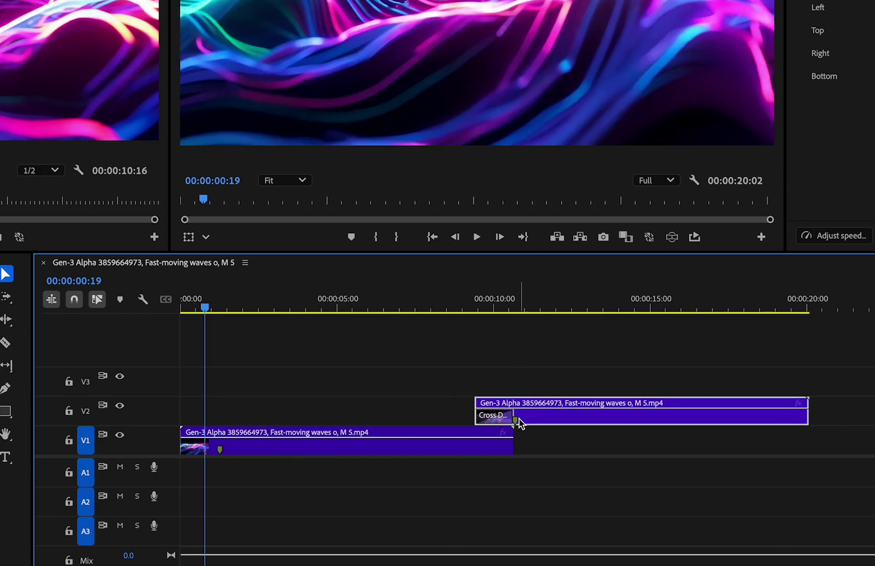
pyautogui.moveTo(207, 312)
pyautogui.mouseDown()
pyautogui.moveTo(232, 313)
pyautogui.moveTo(219, 310)
pyautogui.mouseUp()
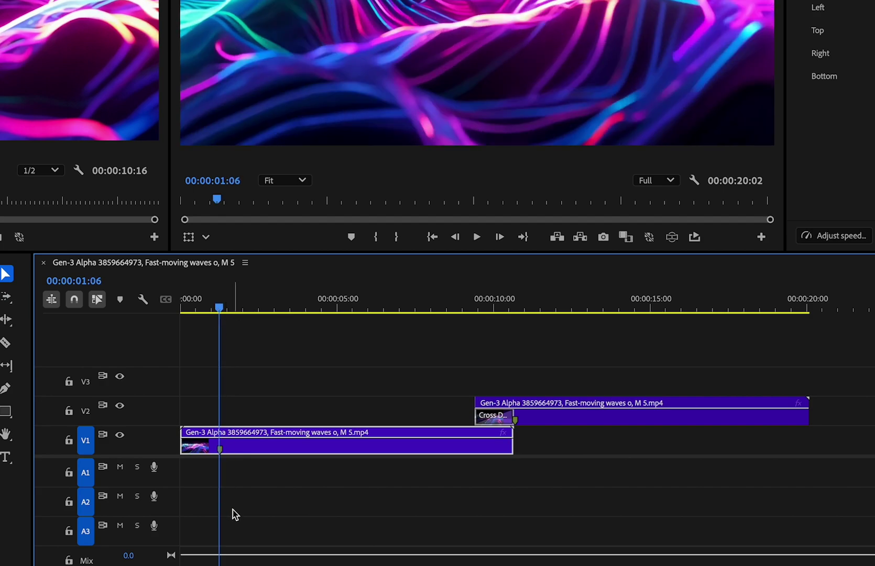
# Mark the sequence In at 00:00:01:06 and Out at 00:00:10:16, a 00:00:09:11 range
pyautogui.press('i')
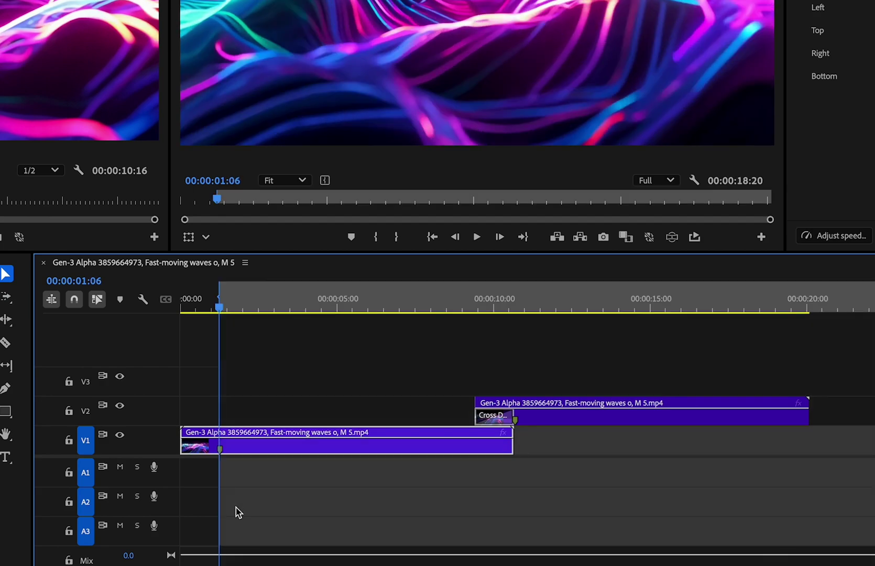
pyautogui.rightClick(237, 298)
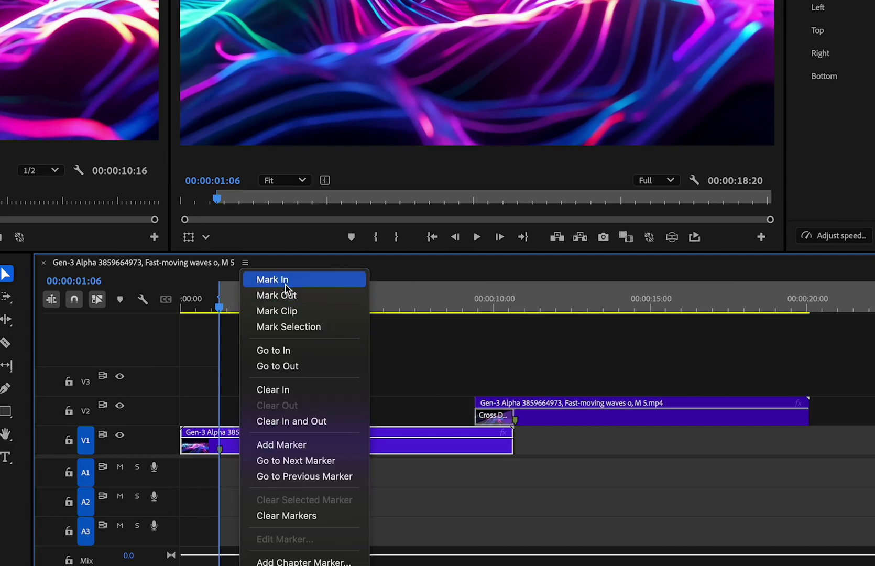
pyautogui.press('Escape')
pyautogui.moveTo(313, 303); pyautogui.dragTo(512, 301)
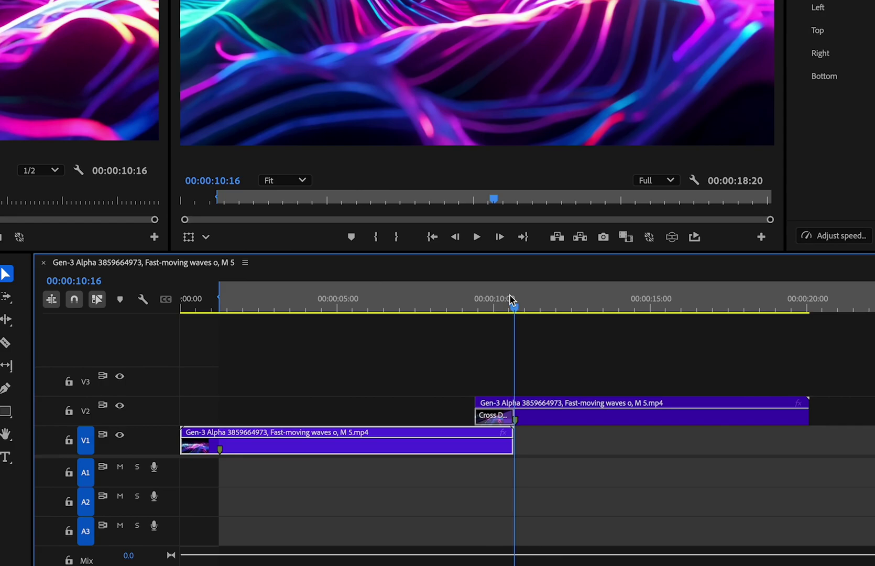
pyautogui.press('o')
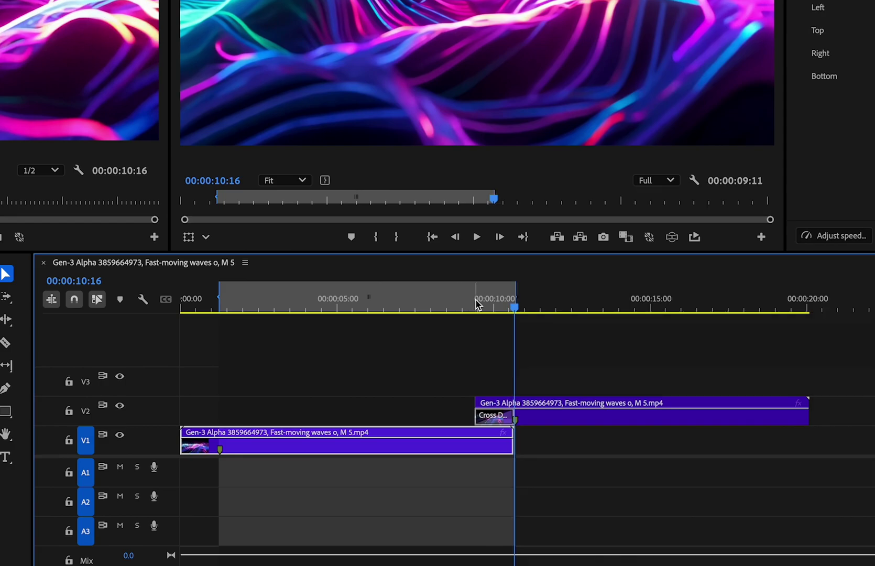
pyautogui.moveTo(477, 303)
pyautogui.mouseDown()
pyautogui.moveTo(254, 298)
pyautogui.moveTo(482, 300)
pyautogui.moveTo(475, 301)
pyautogui.mouseUp()
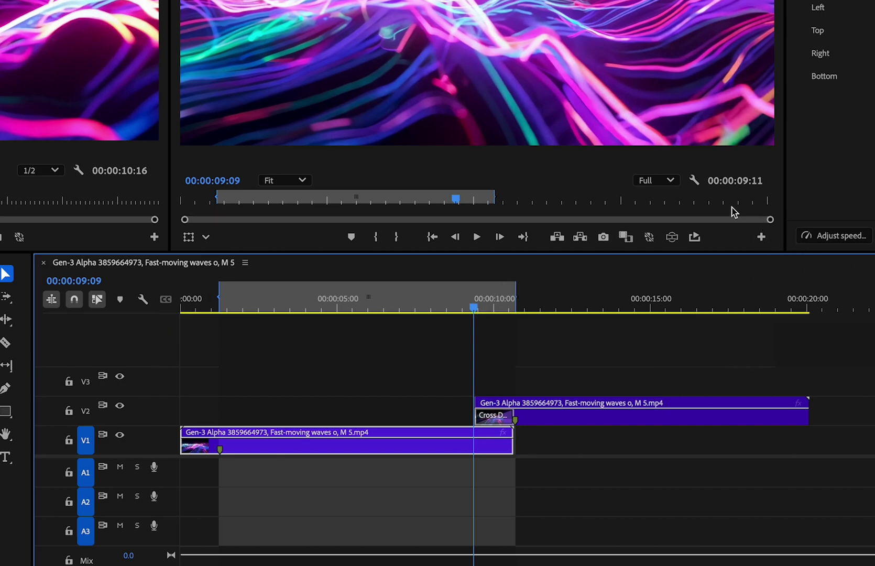
# Turn on Loop and High Quality Playback in the Program Monitor settings
pyautogui.click(694, 180)
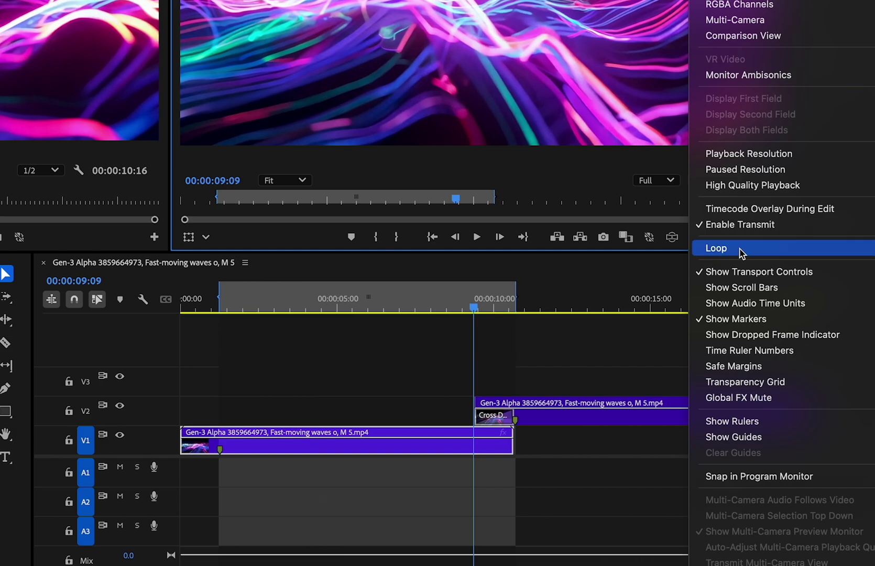
pyautogui.click(739, 250)
pyautogui.click(695, 181)
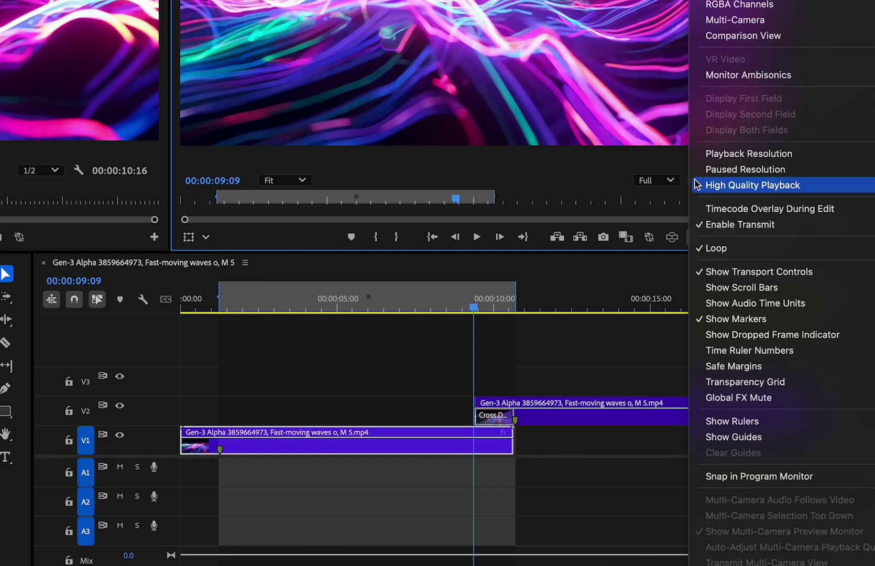
pyautogui.click(693, 184)
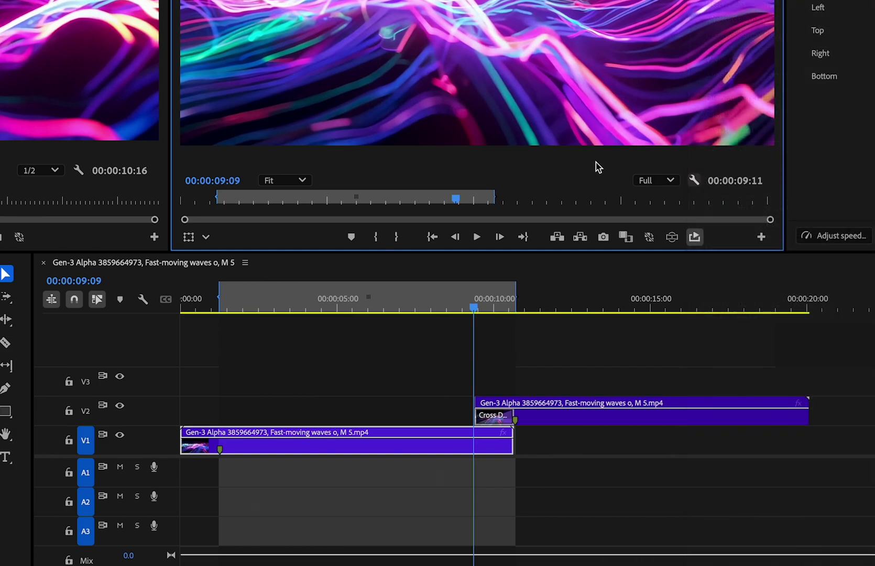
pyautogui.click(694, 183)
pyautogui.click(463, 300)
# Play from about 8 seconds and scrub toward the Out point to check the dissolve, then select the V2 copy
pyautogui.moveTo(464, 301); pyautogui.dragTo(448, 302)
pyautogui.press('space')
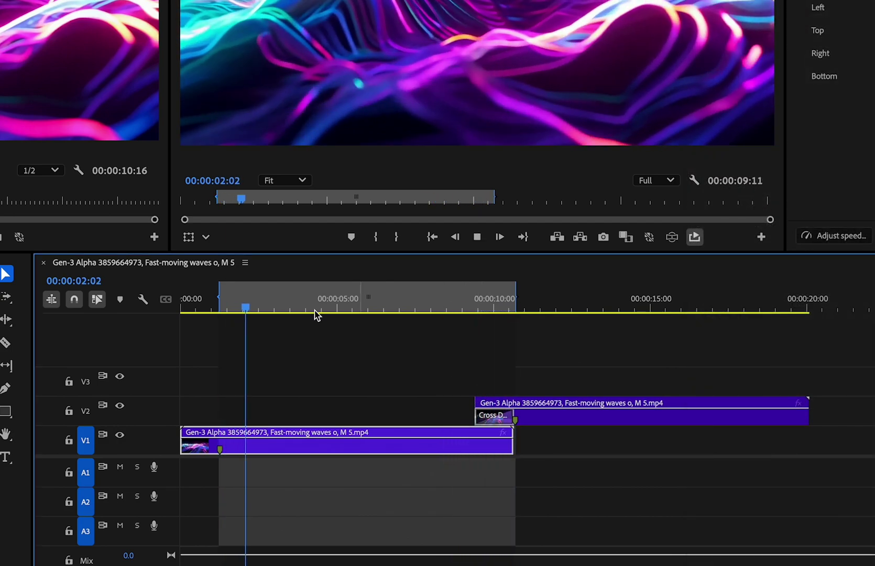
pyautogui.press('space')
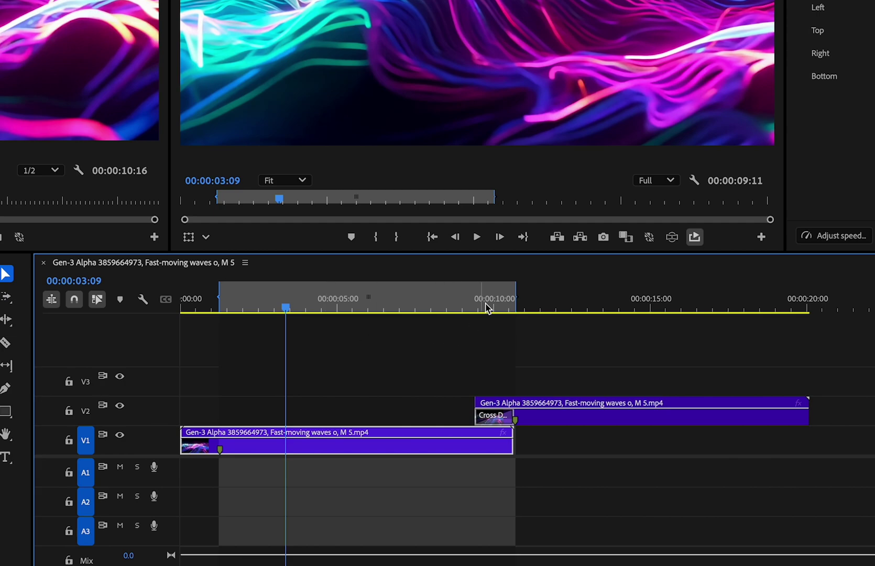
pyautogui.moveTo(507, 309); pyautogui.dragTo(519, 309)
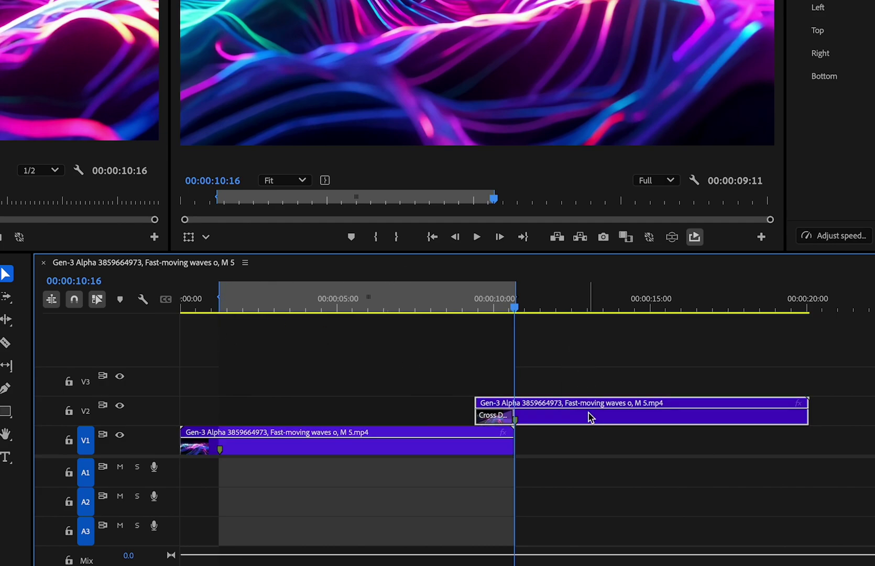
pyautogui.click(569, 411)
# Nudge the V2 copy one frame later and replay the overlap from about 8 seconds
pyautogui.hotkey('alt', 'Right')
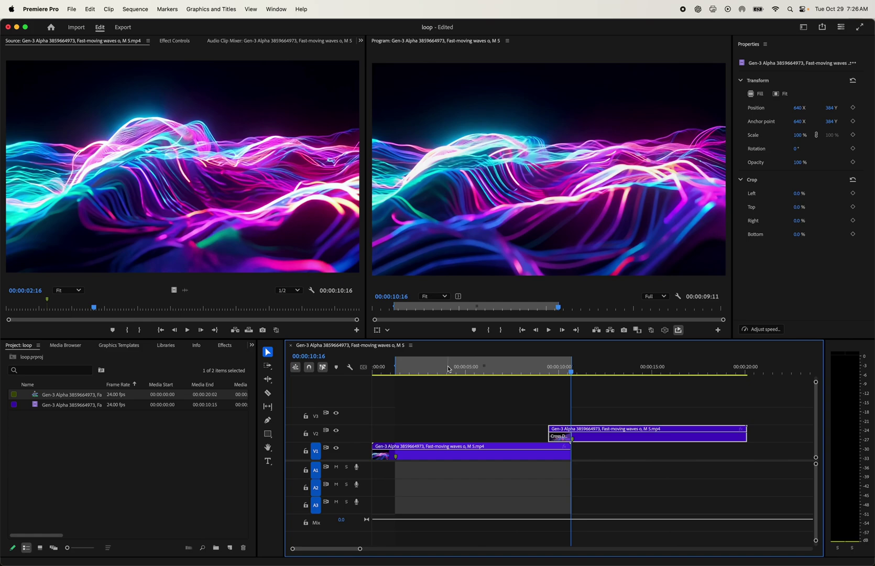
pyautogui.click(534, 367)
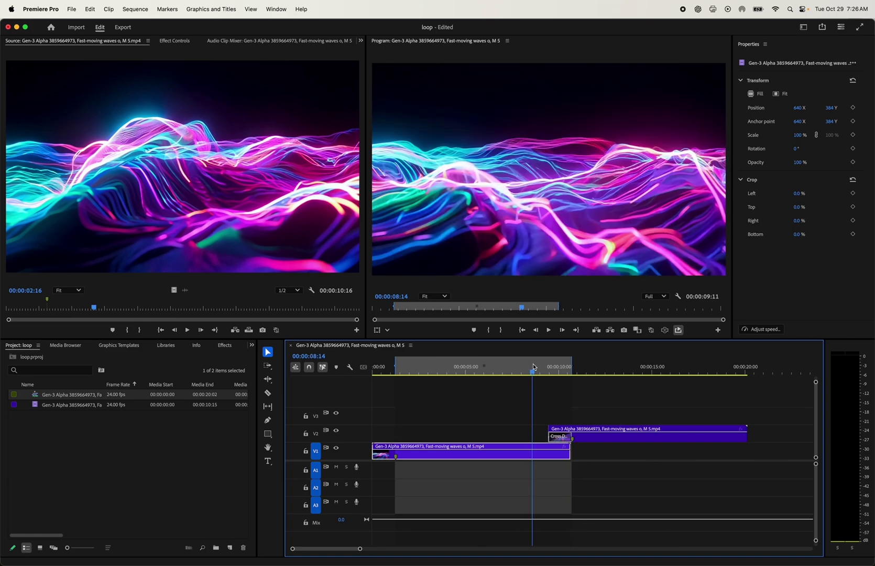
pyautogui.press('space')
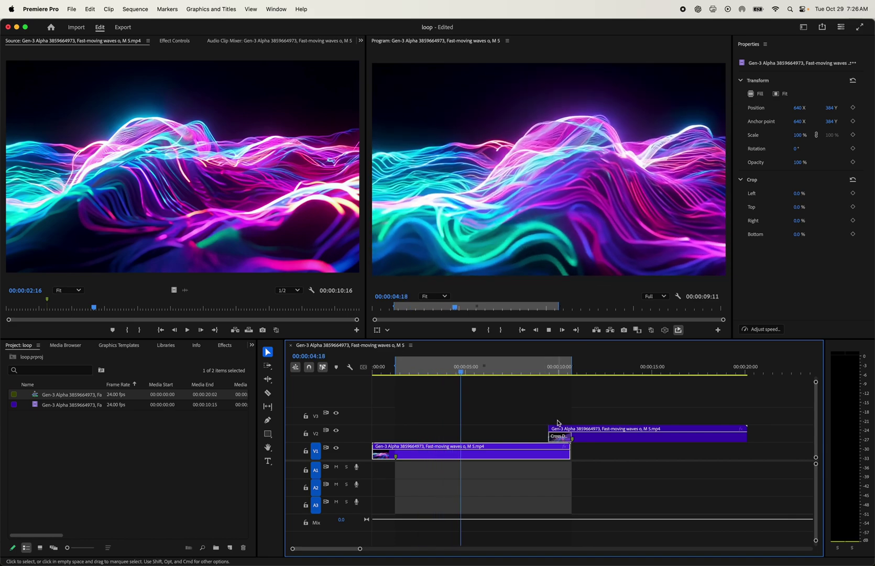
pyautogui.press('space')
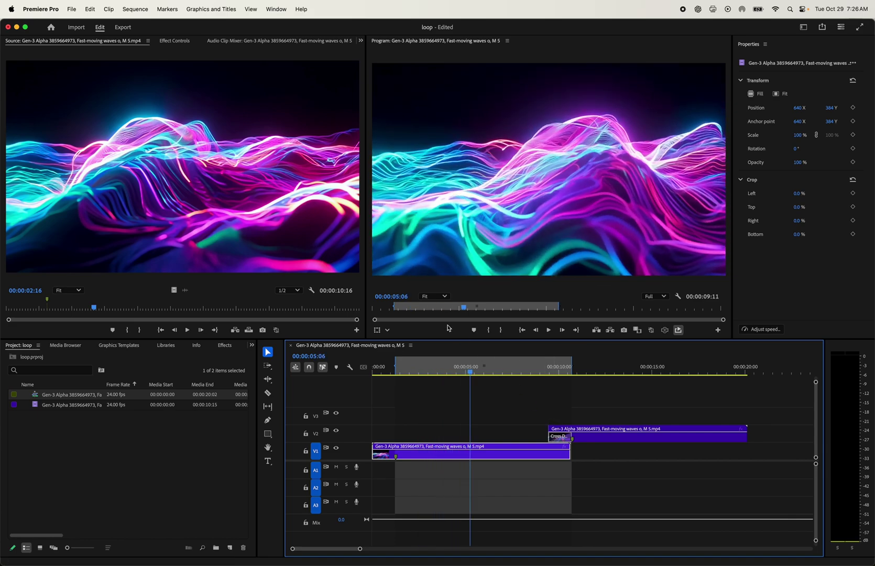
pyautogui.click(122, 27)
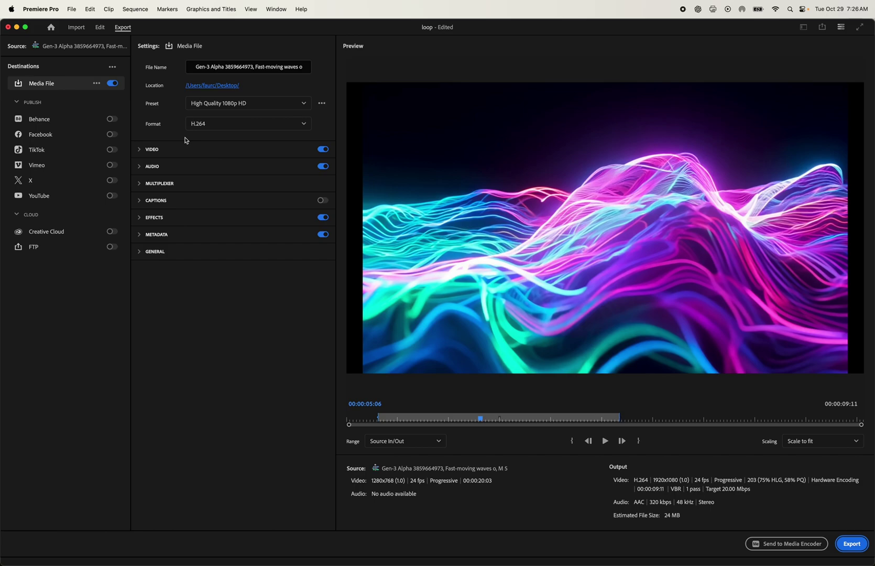
# Choose the Match Source - Adaptive High Bitrate H.264 preset, keep the Source In/Out range, and export
pyautogui.click(244, 103)
pyautogui.scroll(-2, 240, 234)
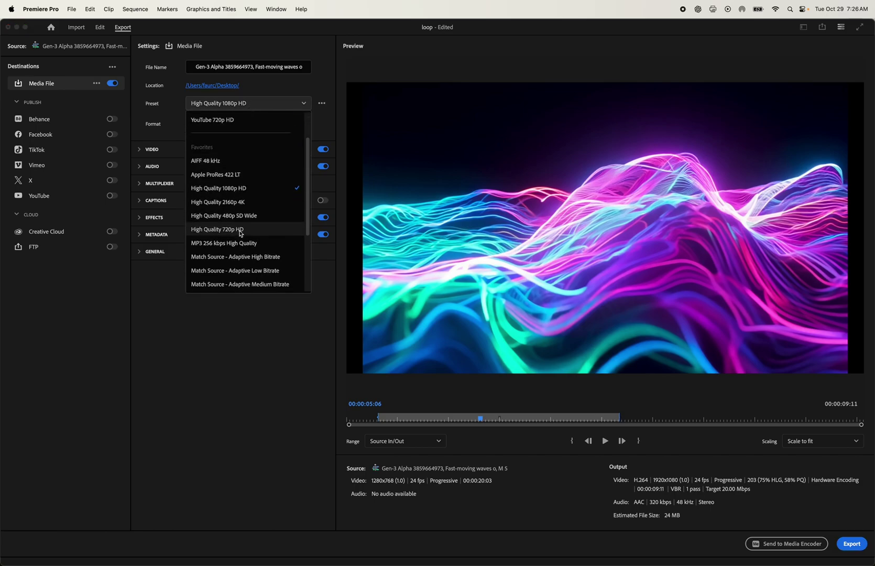
pyautogui.click(254, 252)
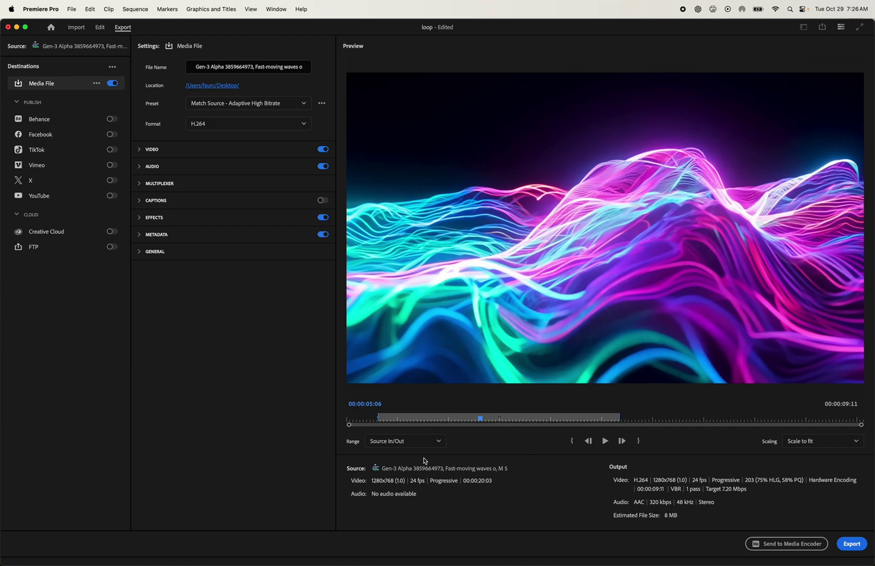
pyautogui.click(414, 442)
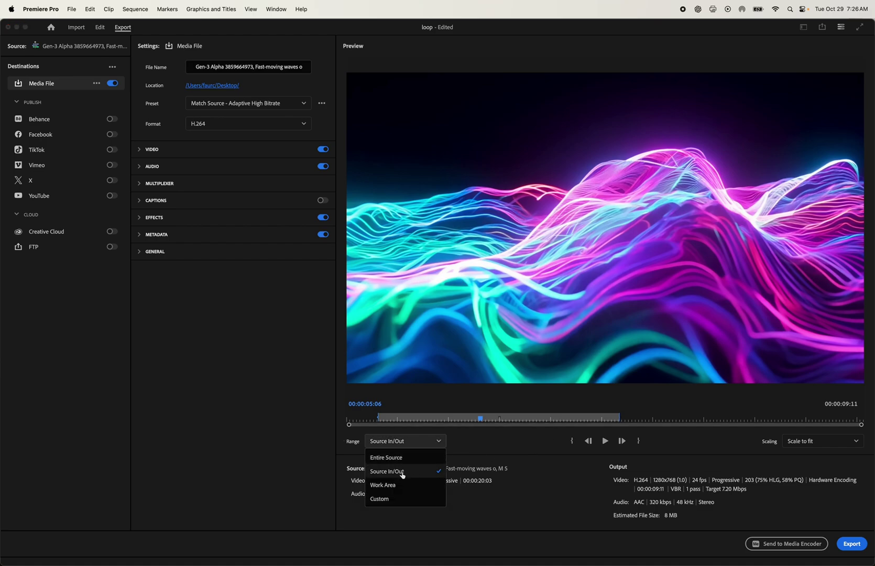
pyautogui.click(273, 444)
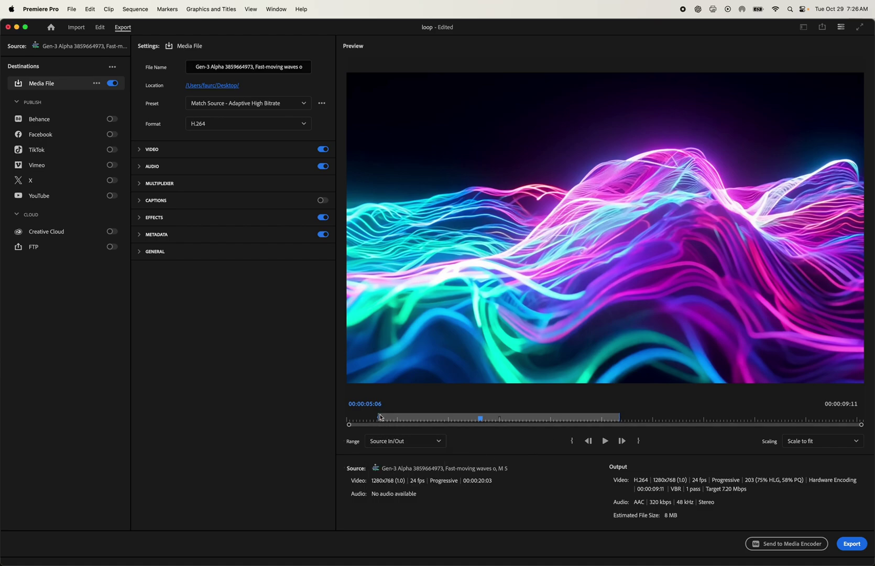
pyautogui.click(853, 544)
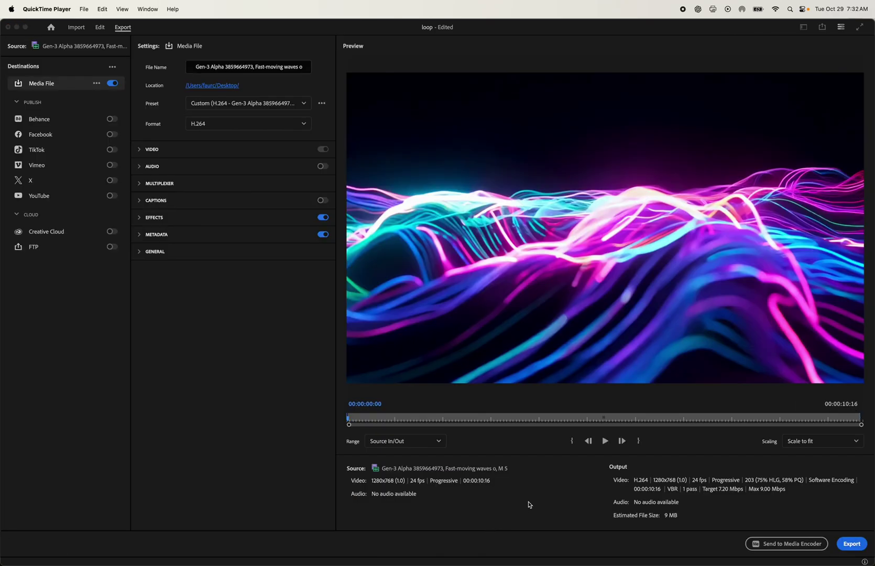
# Open the exported 8.5 MB neon-wave MP4 from the Desktop in QuickTime and play it with View > Loop enabled
pyautogui.press('super+Tab')
pyautogui.press('super+Tab')
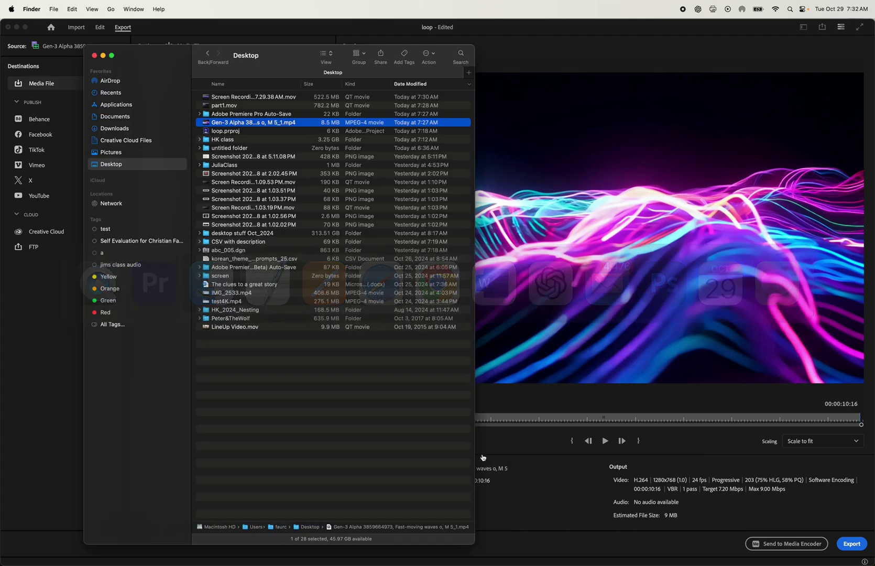
pyautogui.doubleClick(265, 124)
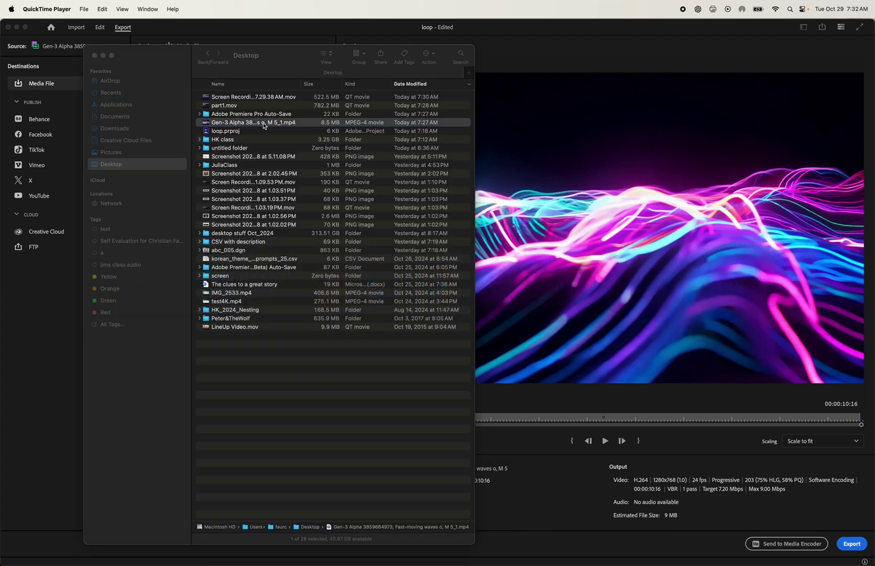
pyautogui.click(124, 9)
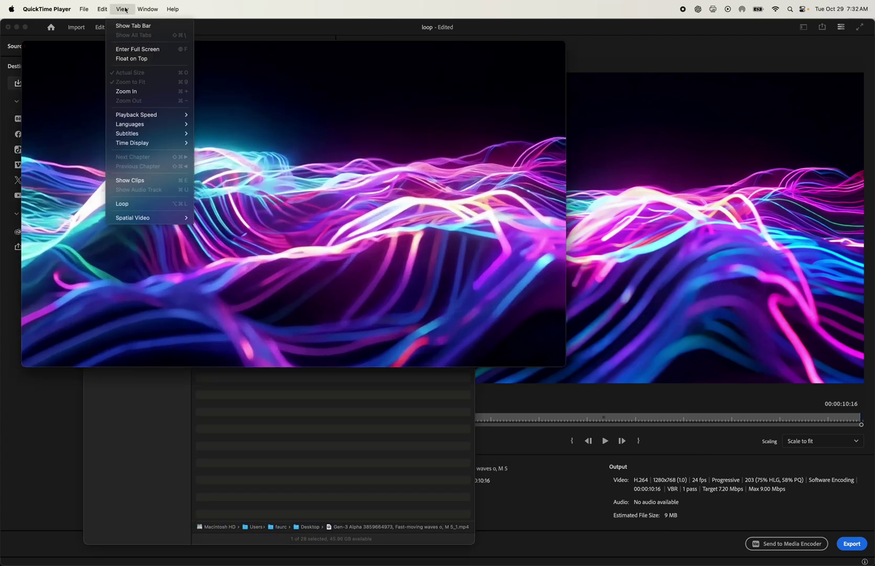
pyautogui.click(144, 205)
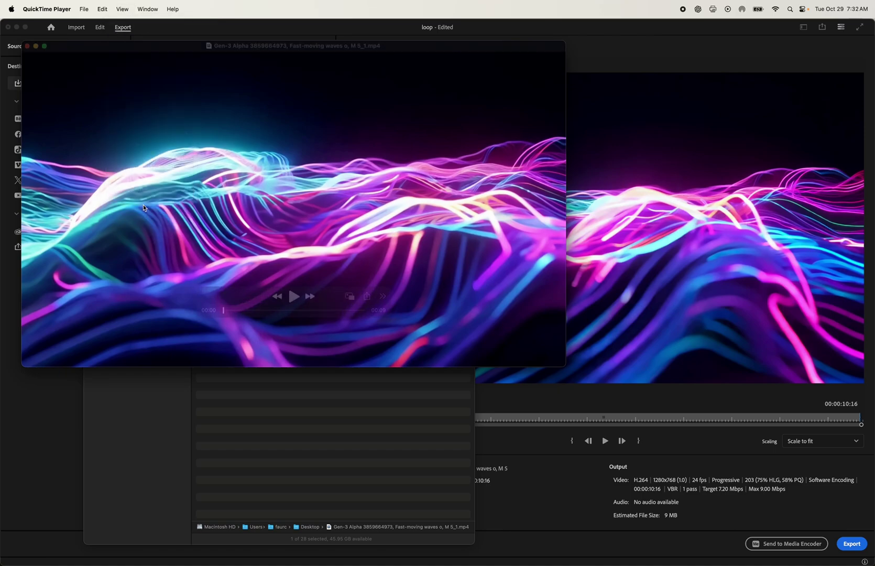
pyautogui.press('space')
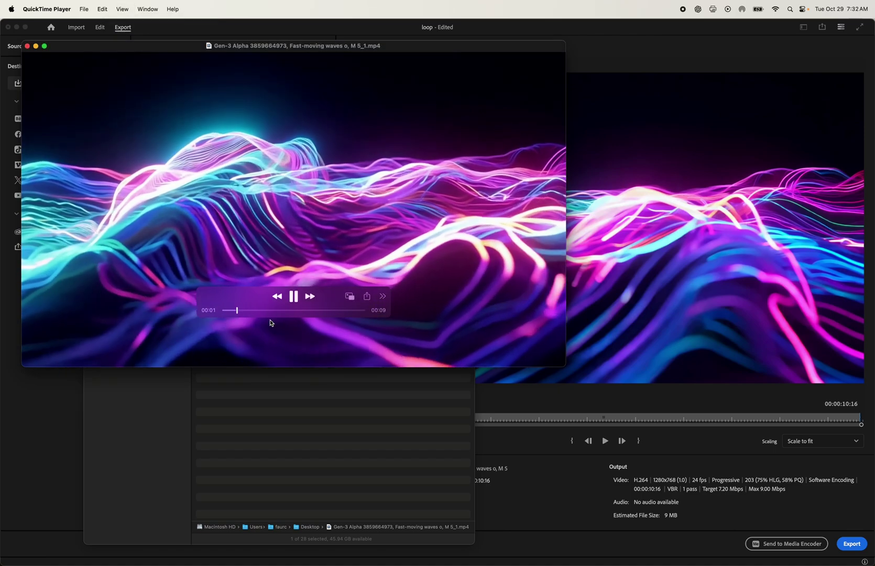